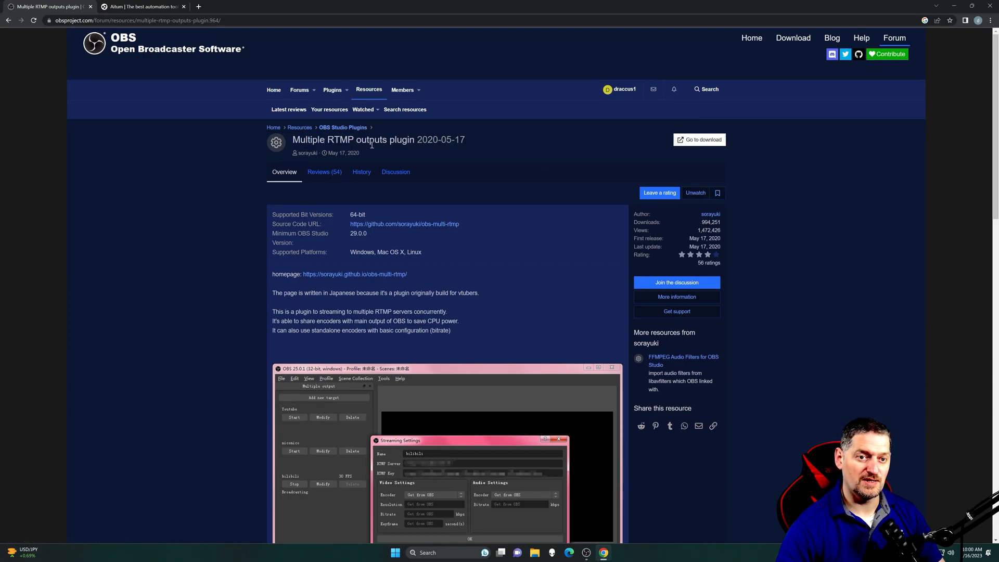
Step: Download the obs-multi-rtmp-0.3.0.2 Windows x64 installer from the Multiple RTMP outputs plugin's GitHub releases page
{"action": "left_click", "coordinate": [694, 139]}
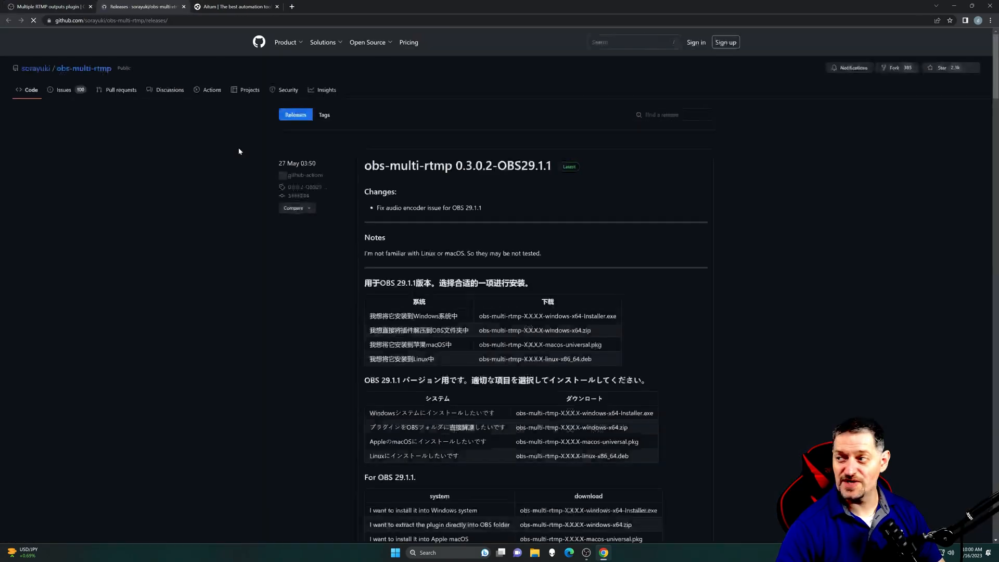
{"action": "scroll", "coordinate": [272, 247], "scroll_direction": "down", "scroll_amount": 3}
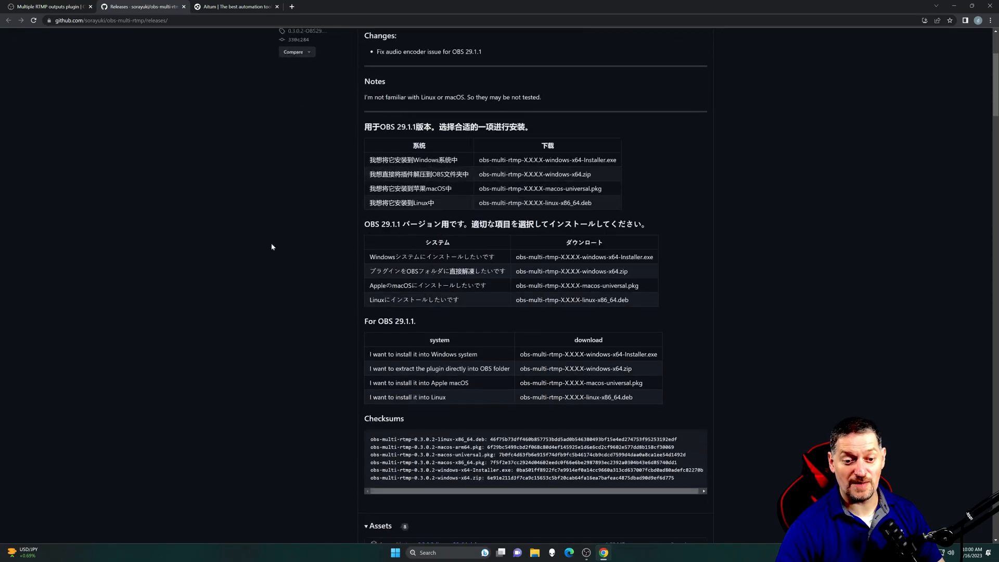
{"action": "scroll", "coordinate": [274, 237], "scroll_direction": "down", "scroll_amount": 4}
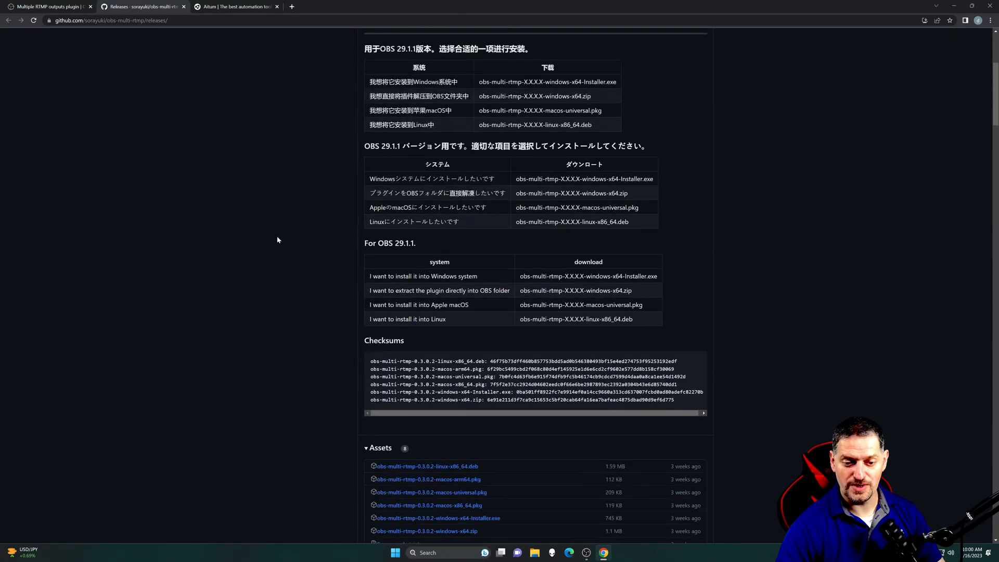
{"action": "scroll", "coordinate": [432, 250], "scroll_direction": "up", "scroll_amount": 7}
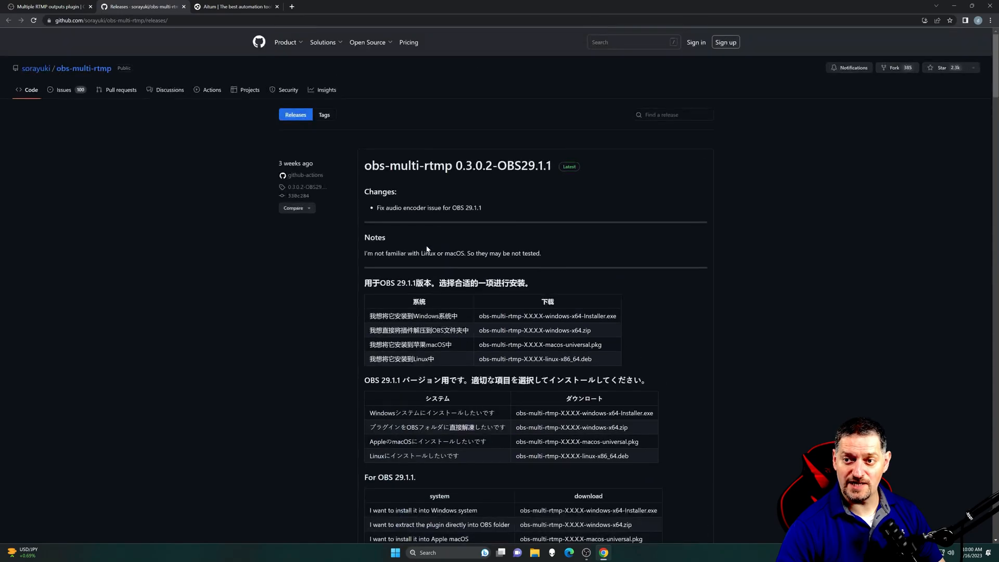
{"action": "scroll", "coordinate": [323, 217], "scroll_direction": "down", "scroll_amount": 7}
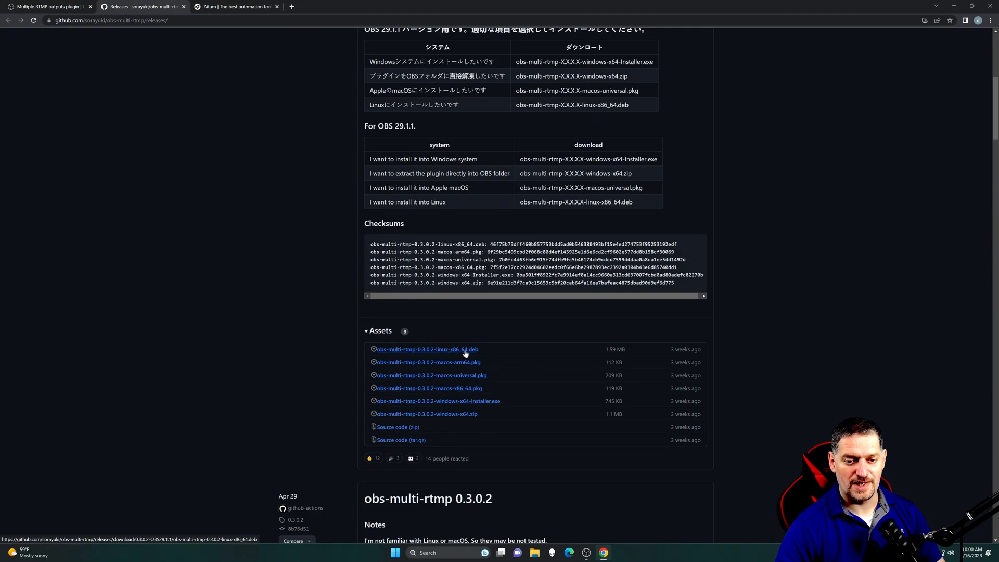
{"action": "left_click", "coordinate": [482, 401]}
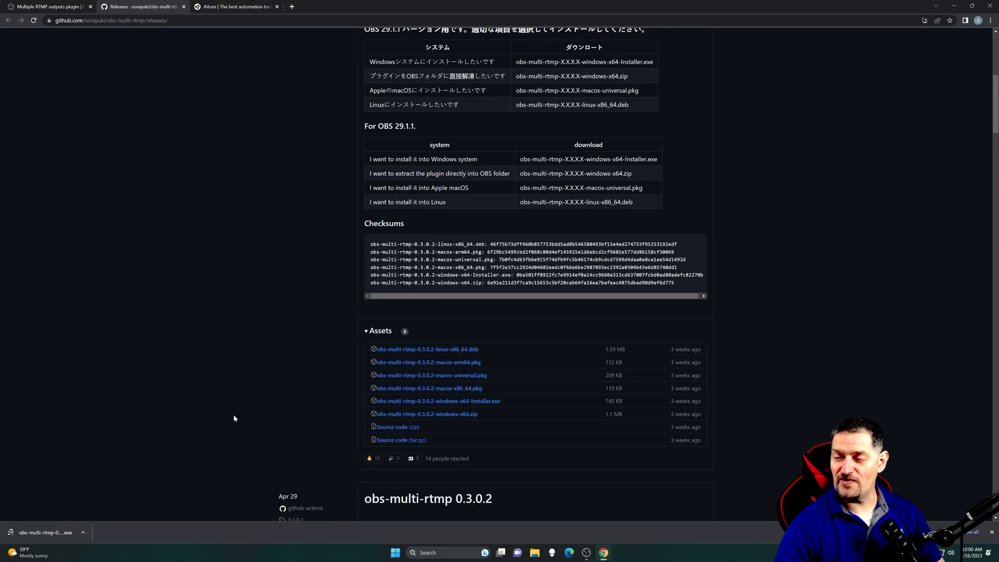
Step: Run the downloaded Multiple RTMP Output plugin installer and install it in the default destination folder
{"action": "left_click", "coordinate": [46, 533]}
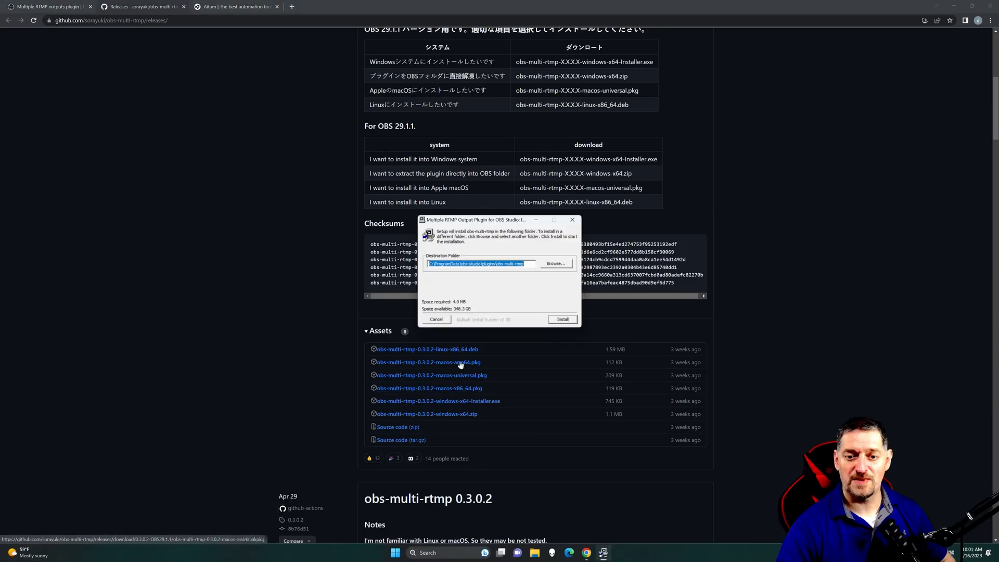
{"action": "left_click", "coordinate": [562, 320]}
{"action": "left_click", "coordinate": [563, 321]}
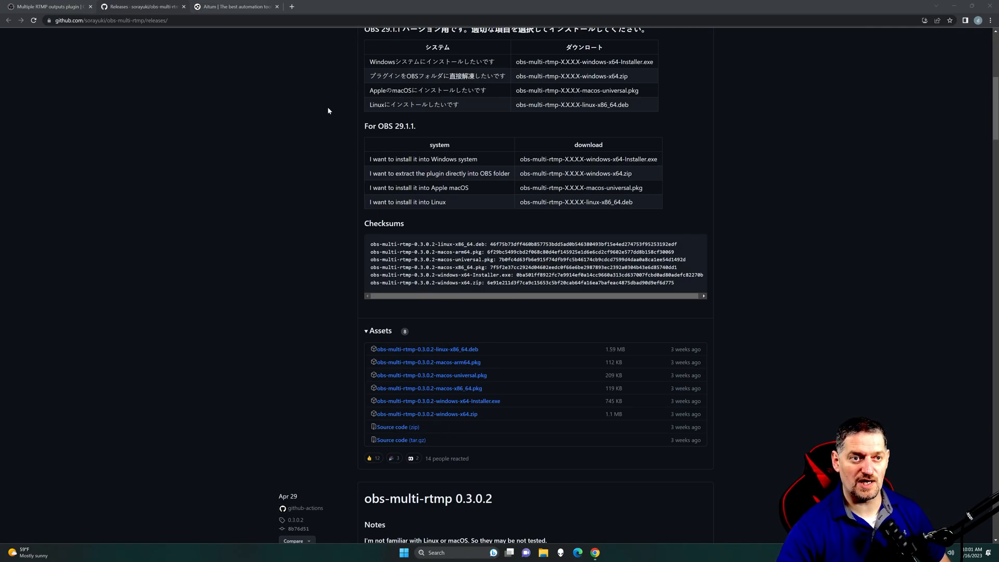
Step: Download the free Aitum Vertical plugin for OBS 29+ and install Vertical Canvas in the default obs-studio folder
{"action": "left_click", "coordinate": [250, 10]}
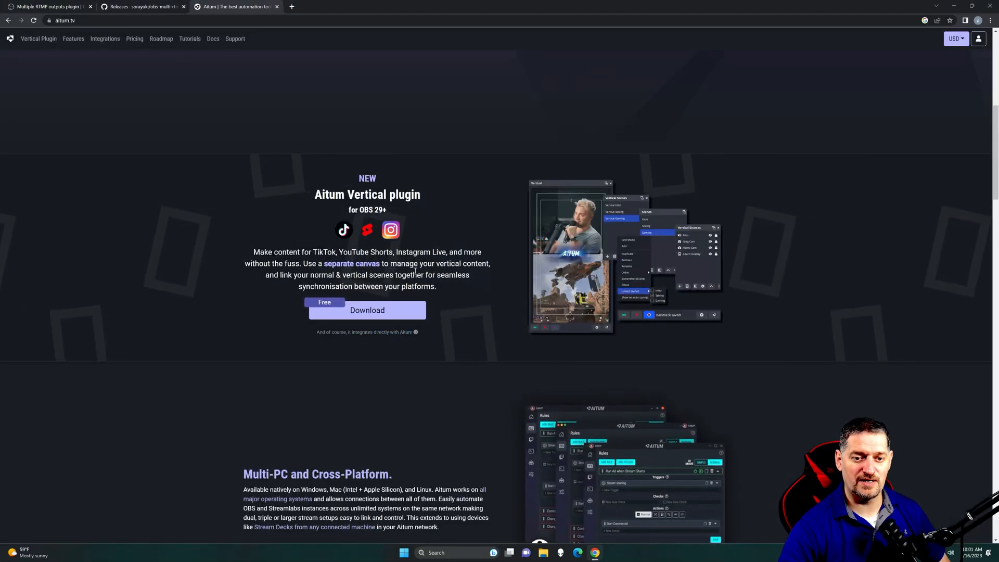
{"action": "left_click", "coordinate": [368, 310]}
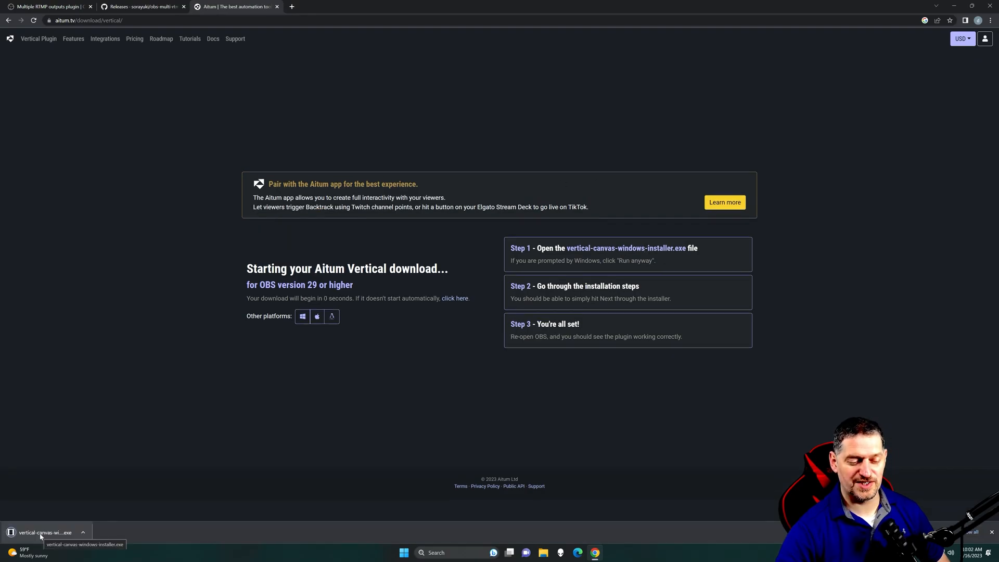
{"action": "left_click", "coordinate": [41, 536]}
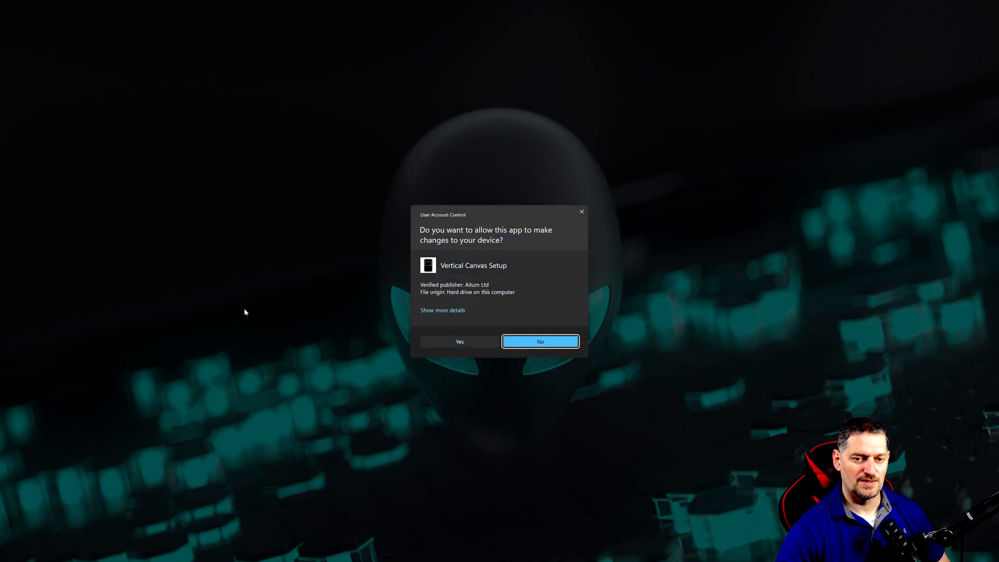
{"action": "left_click", "coordinate": [476, 342]}
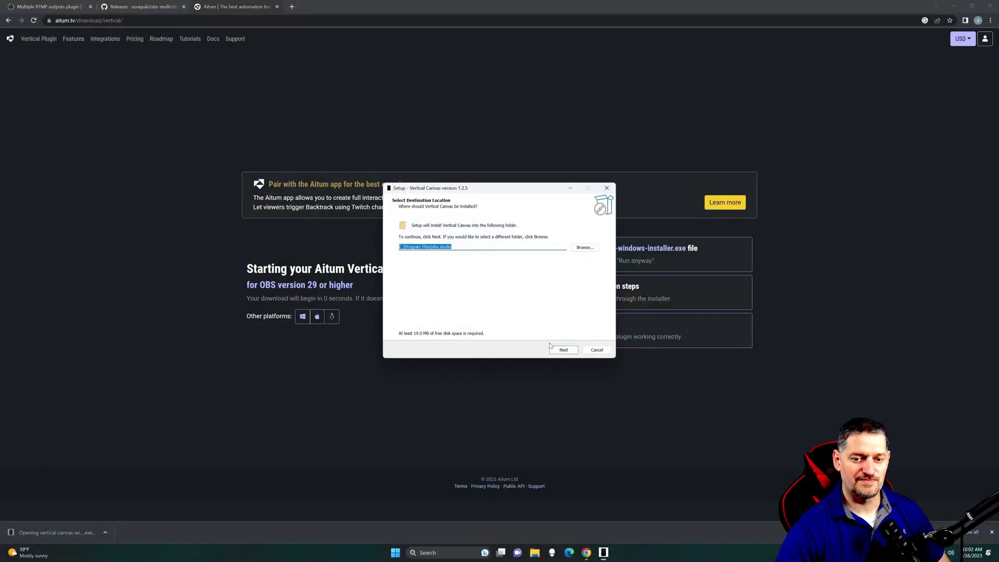
{"action": "left_click", "coordinate": [554, 353]}
{"action": "left_click", "coordinate": [562, 351]}
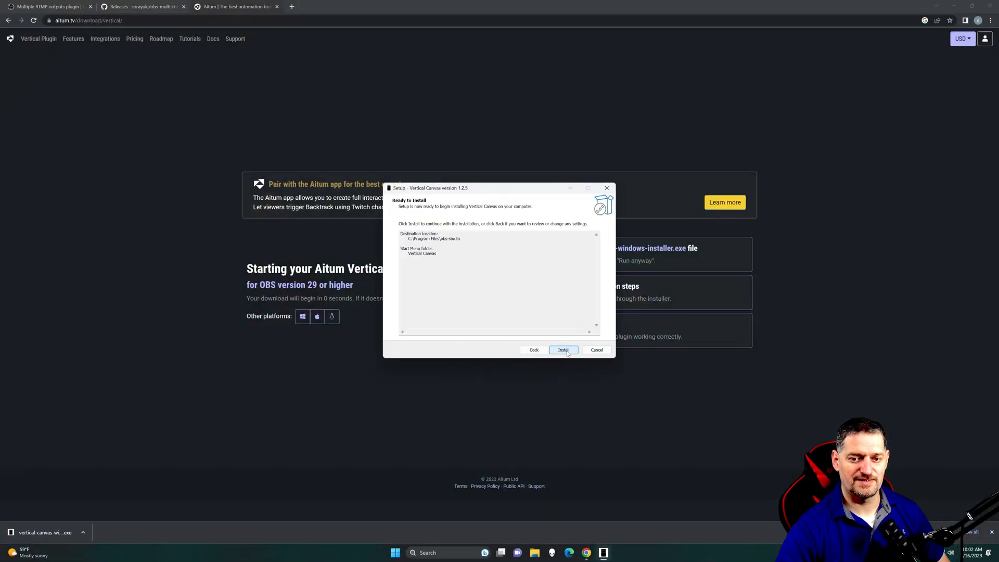
{"action": "left_click", "coordinate": [565, 350]}
{"action": "left_click", "coordinate": [562, 350]}
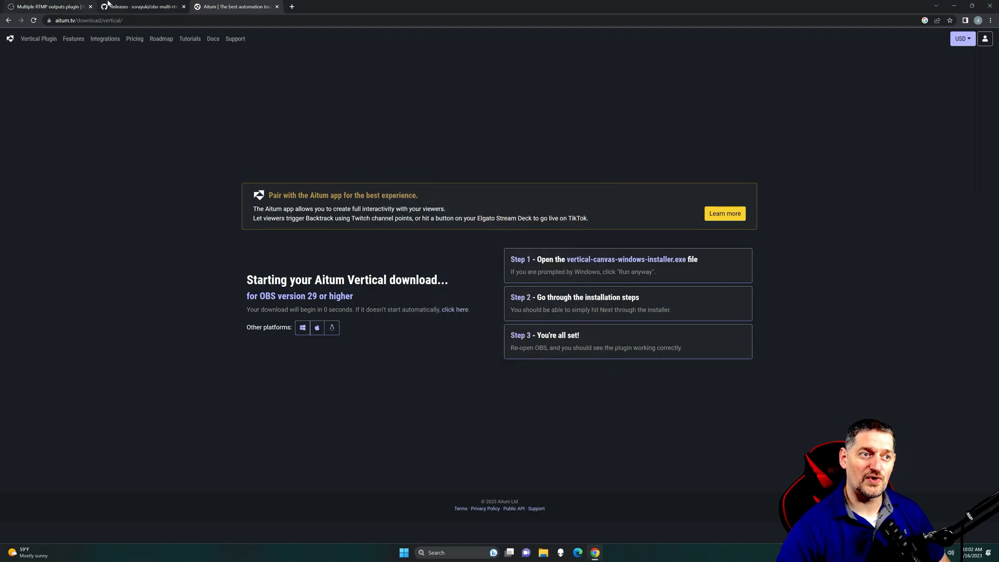
Step: Close the browser and launch OBS Studio (64bit)
{"action": "key", "text": "ctrl+Tab"}
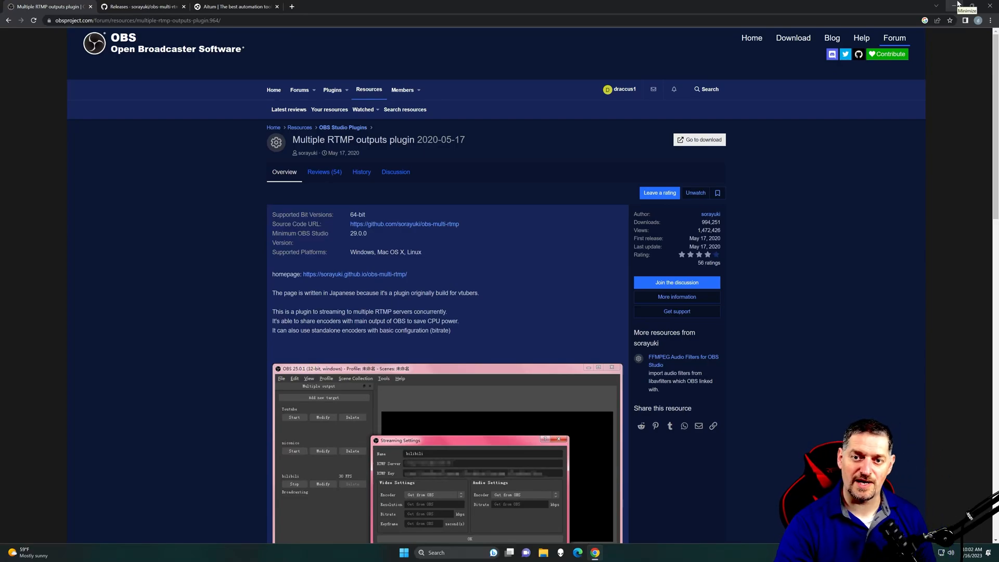
{"action": "left_click", "coordinate": [990, 6]}
{"action": "left_click", "coordinate": [445, 552]}
{"action": "type", "text": "obs"}
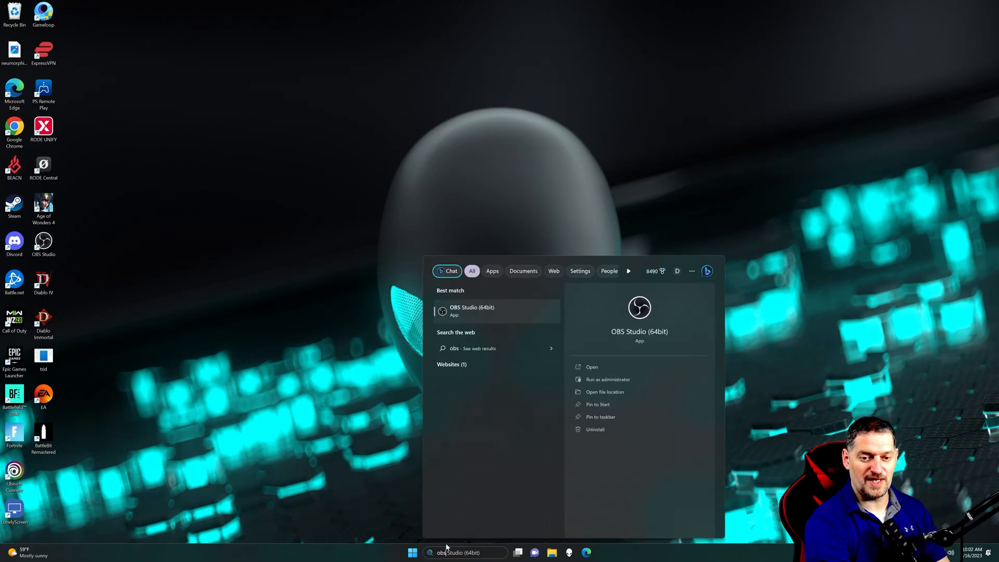
{"action": "key", "text": "Return"}
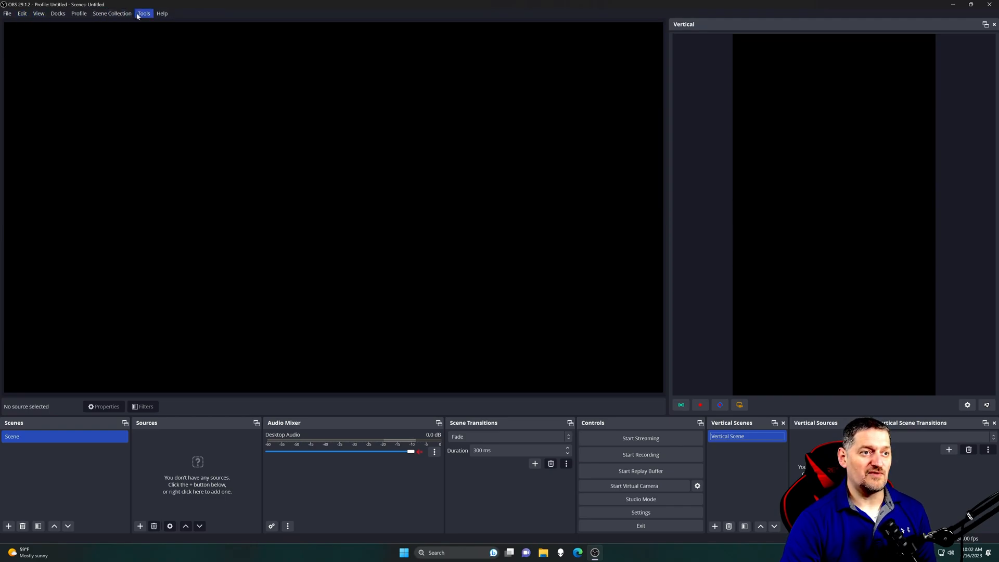
Step: Show the Multiple output dock in the OBS workspace
{"action": "left_click", "coordinate": [58, 13]}
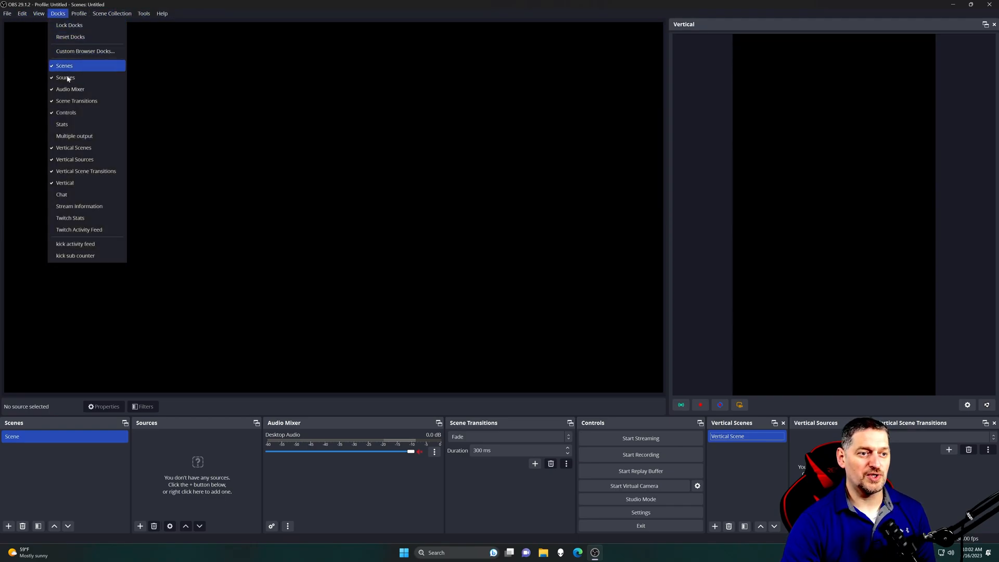
{"action": "left_click", "coordinate": [79, 138]}
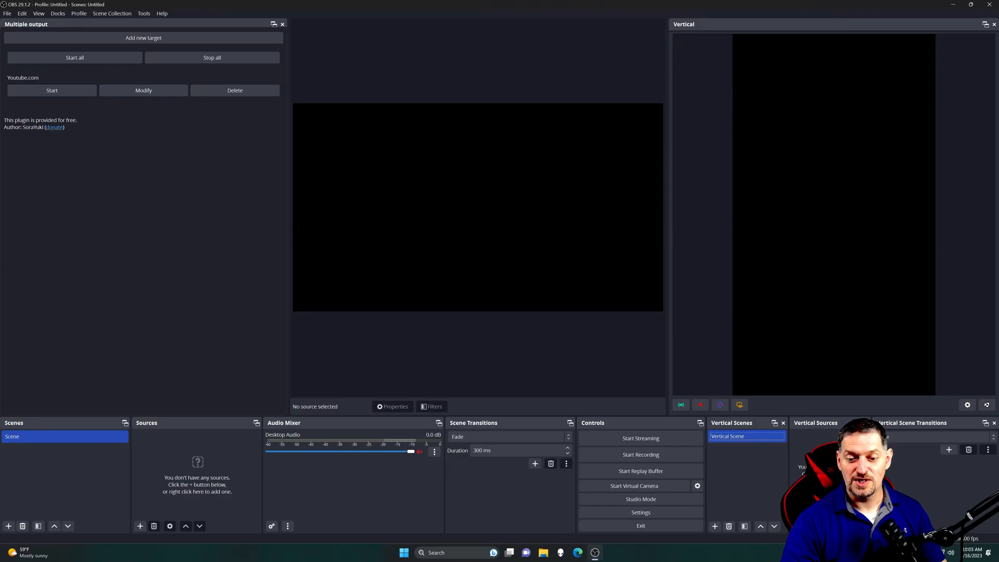
Step: Review the main Stream and Output settings and the vertical canvas's streaming settings
{"action": "left_click", "coordinate": [676, 515]}
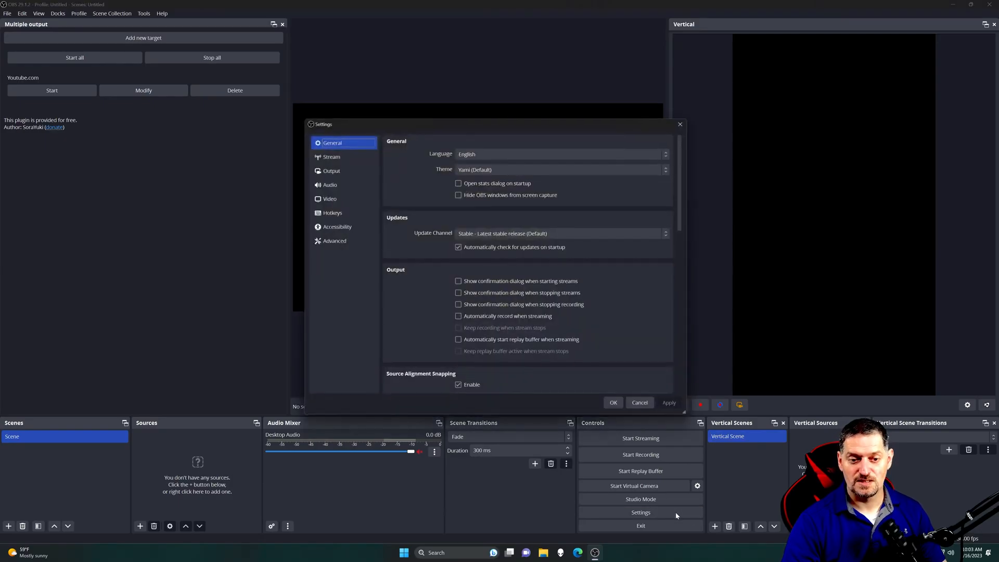
{"action": "left_click", "coordinate": [340, 157]}
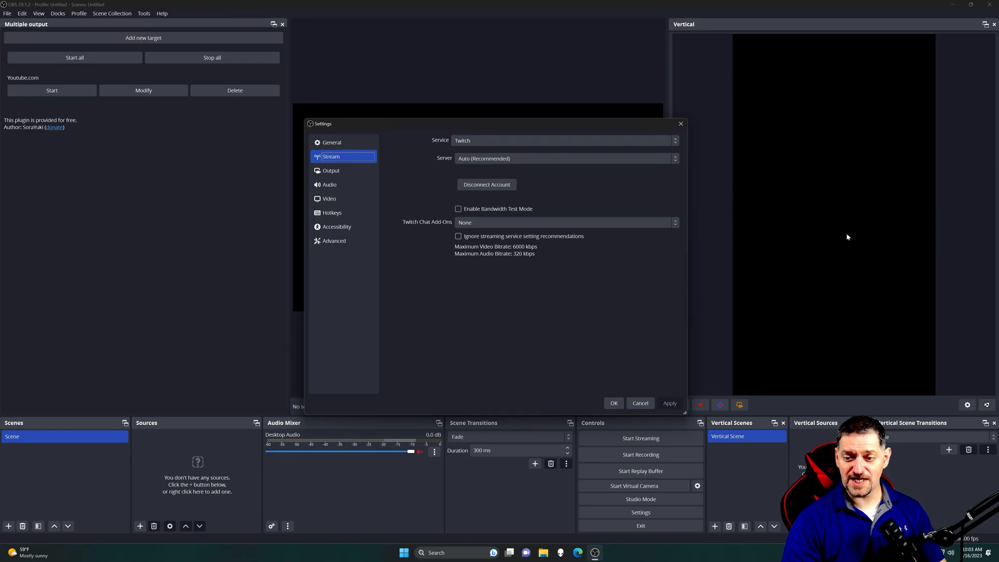
{"action": "left_click", "coordinate": [680, 124]}
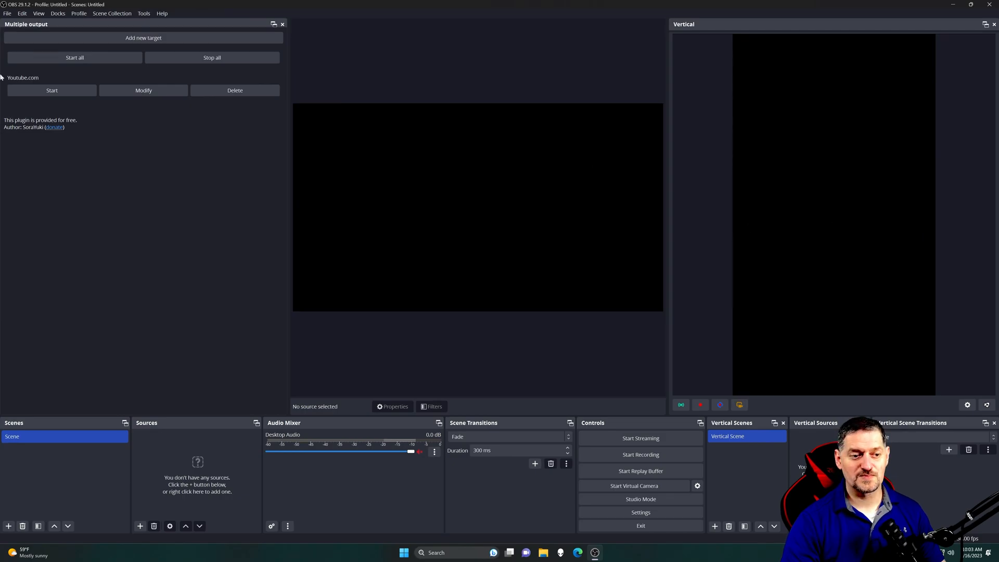
{"action": "left_click", "coordinate": [967, 404]}
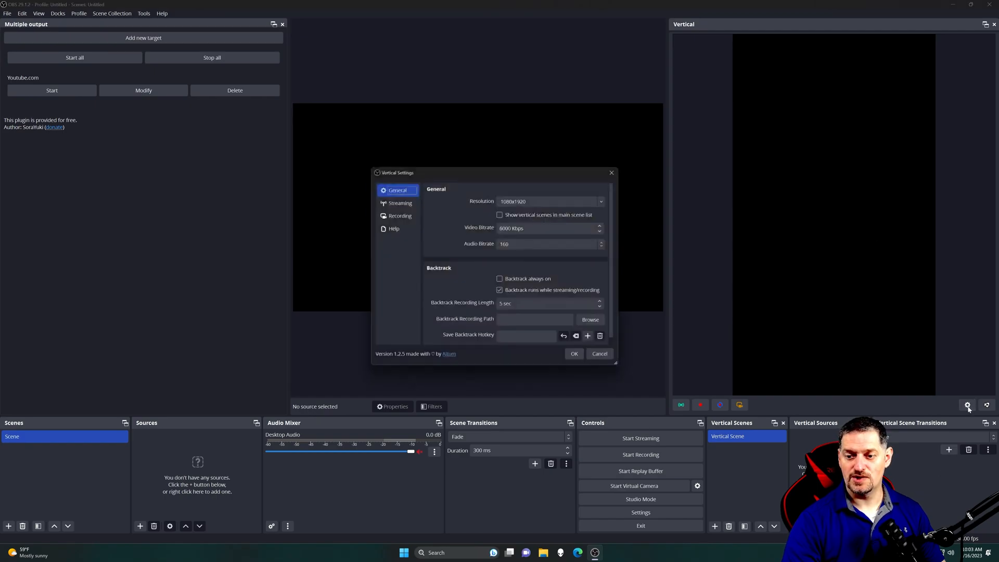
{"action": "left_click", "coordinate": [408, 202]}
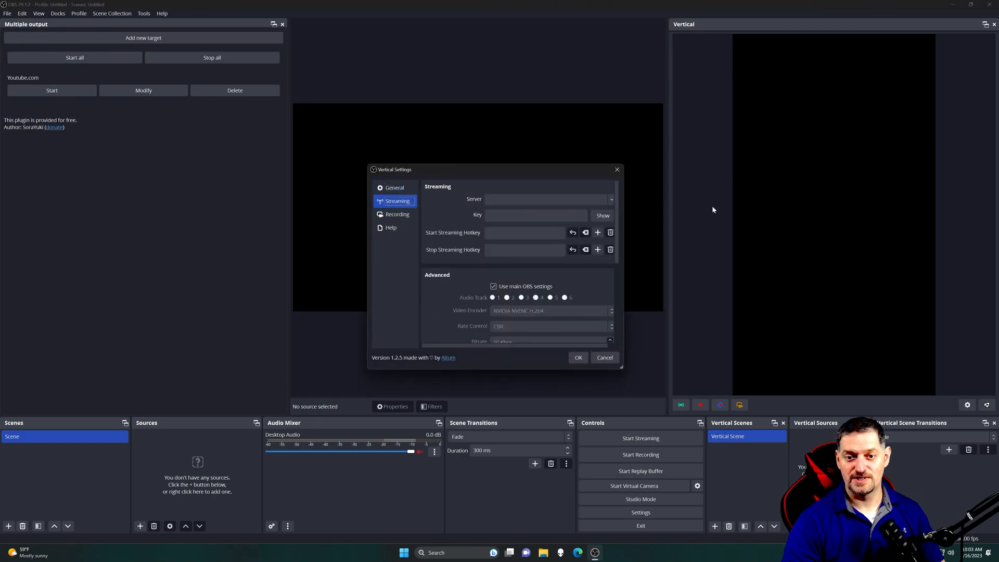
{"action": "left_click", "coordinate": [618, 170]}
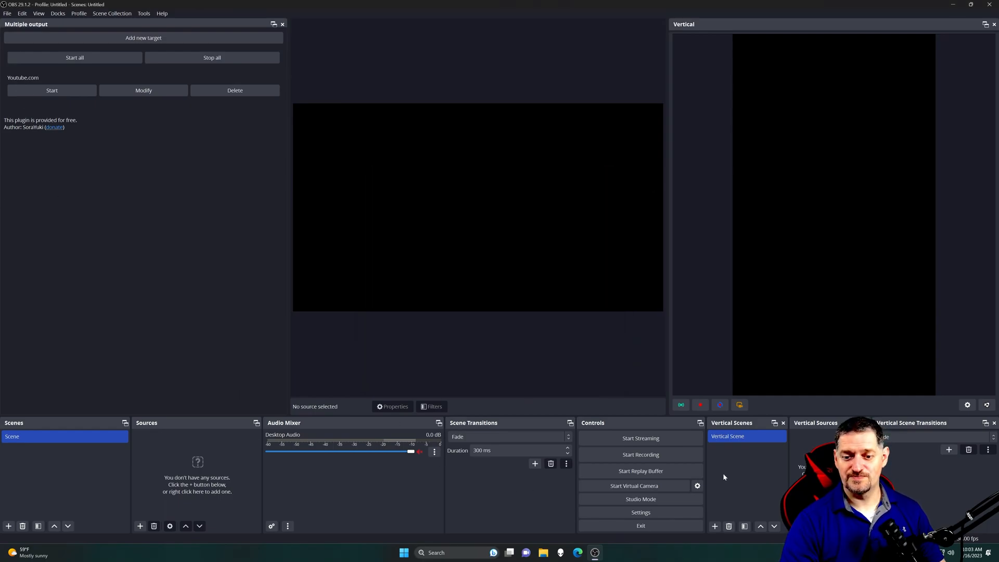
{"action": "left_click", "coordinate": [643, 512]}
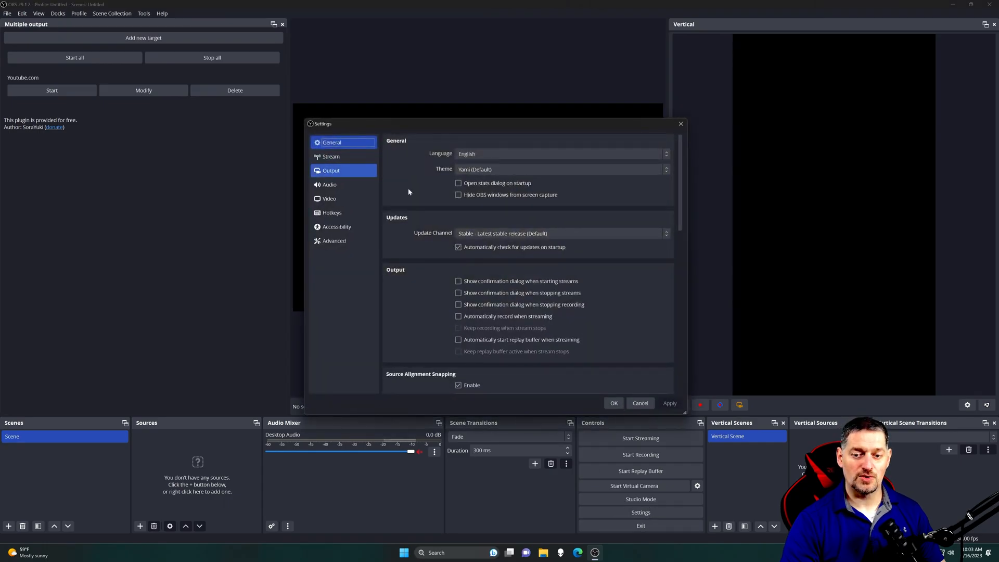
{"action": "left_click", "coordinate": [362, 157]}
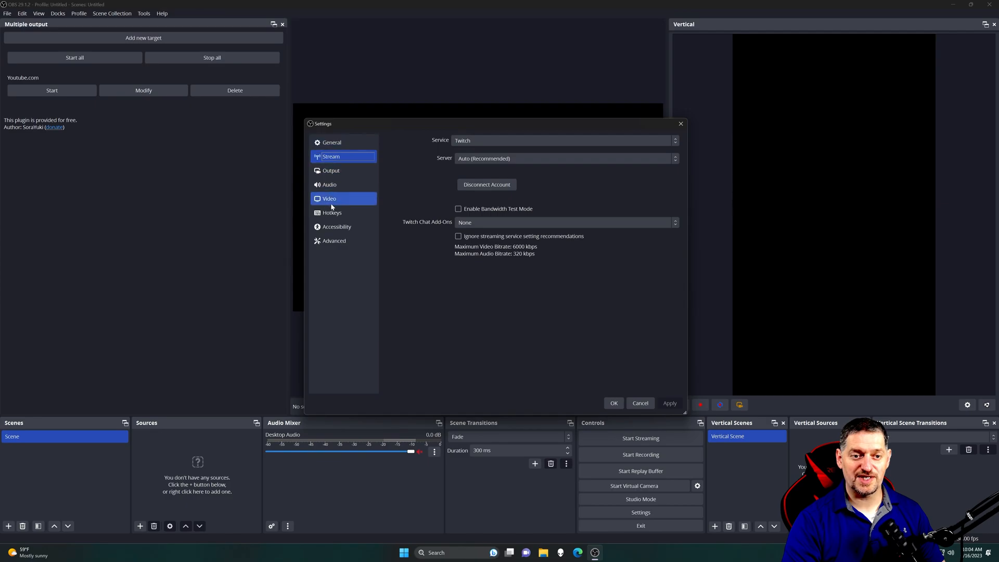
{"action": "left_click", "coordinate": [332, 173]}
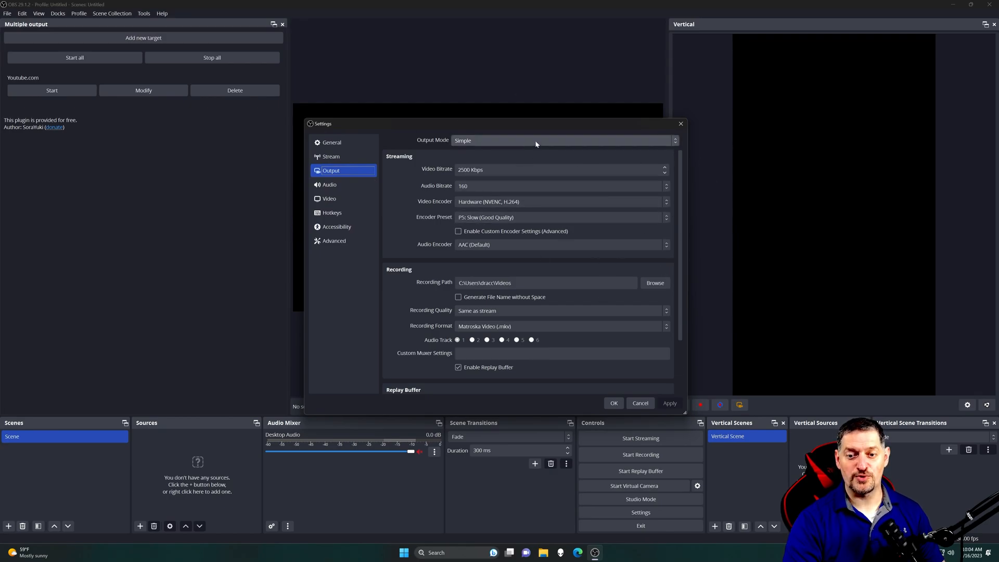
{"action": "left_click", "coordinate": [611, 403]}
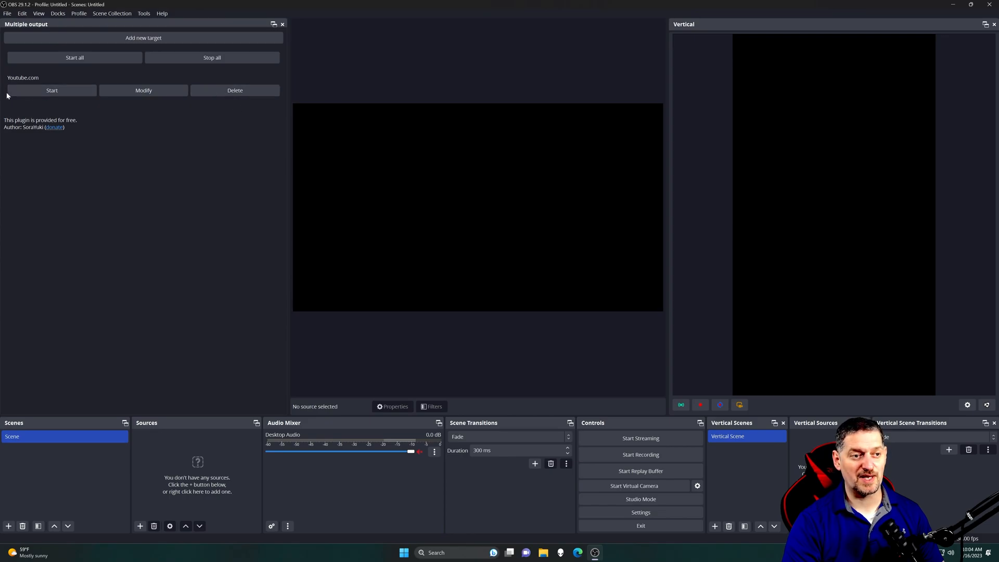
Step: Add a new target to the Multiple output dock and name it rumble
{"action": "left_click", "coordinate": [142, 39]}
{"action": "left_click_drag", "start_coordinate": [430, 179], "coordinate": [368, 179]}
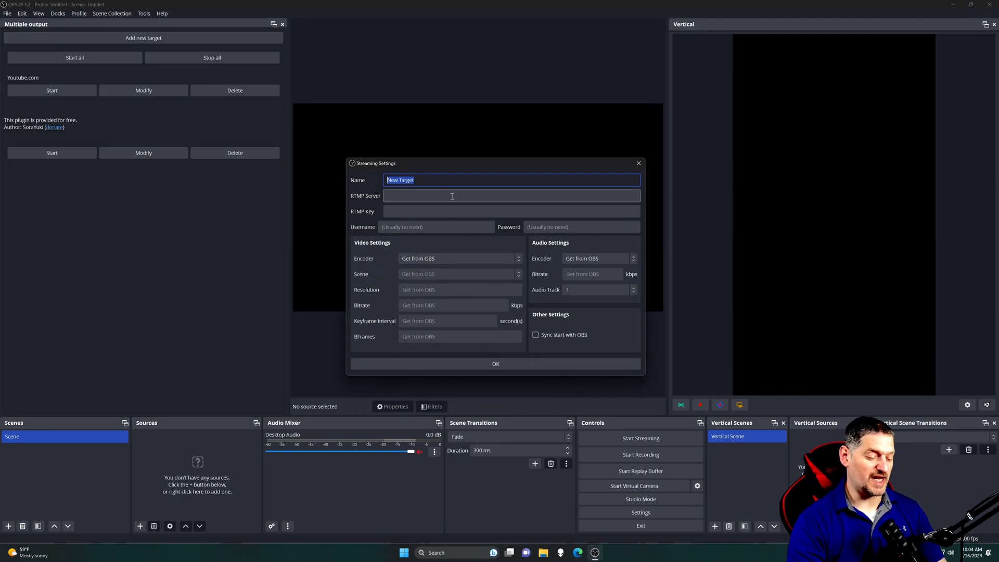
{"action": "type", "text": "rumble"}
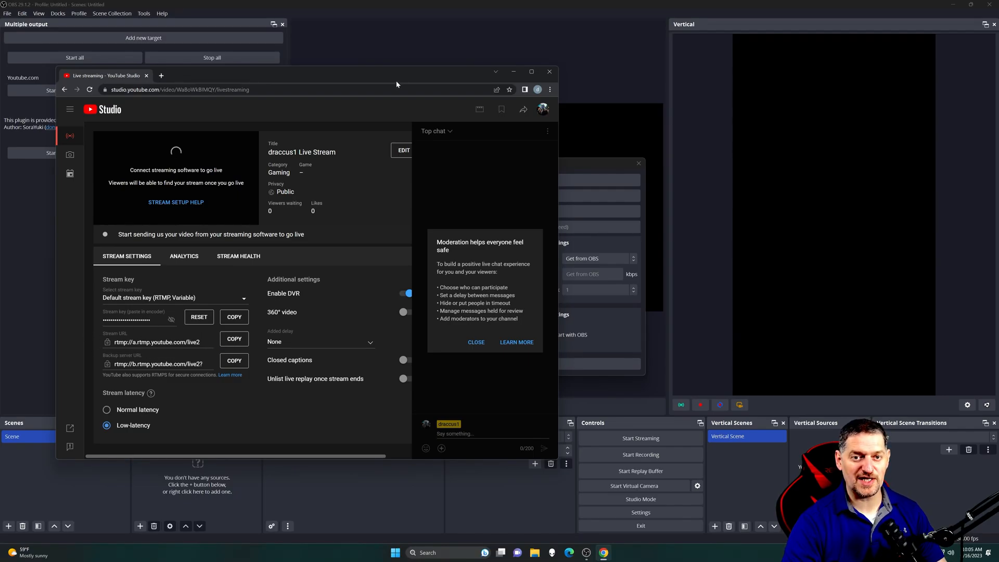
{"action": "left_click", "coordinate": [514, 71]}
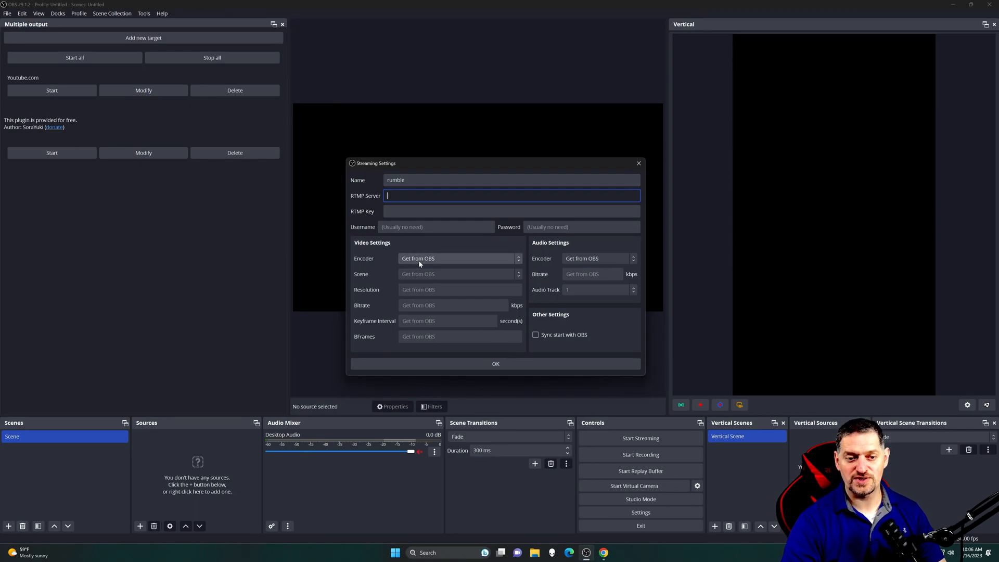
Step: Set the rumble target's video encoder to NVIDIA NVENC H.264 [jim_nvenc]
{"action": "left_click", "coordinate": [467, 258]}
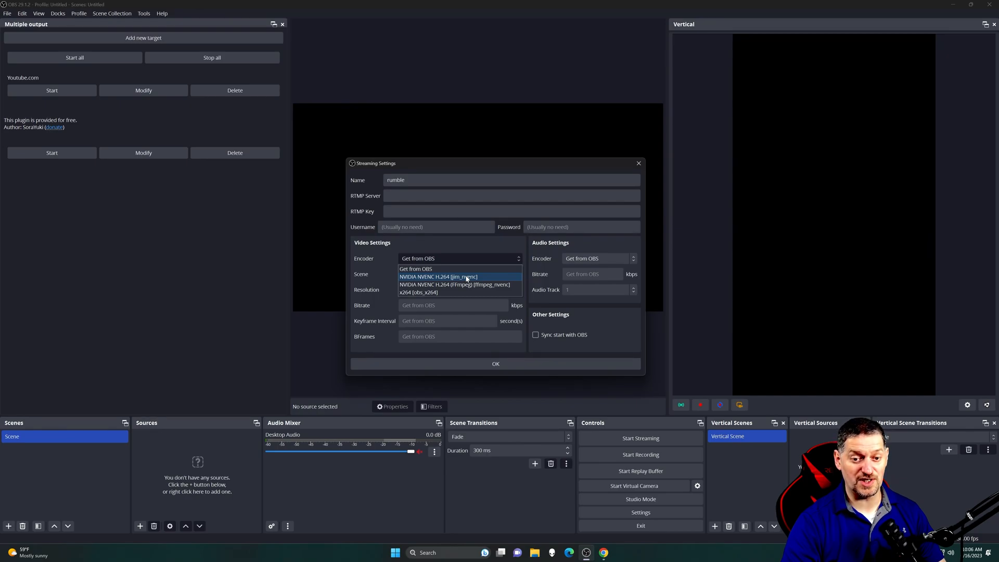
{"action": "left_click", "coordinate": [465, 260]}
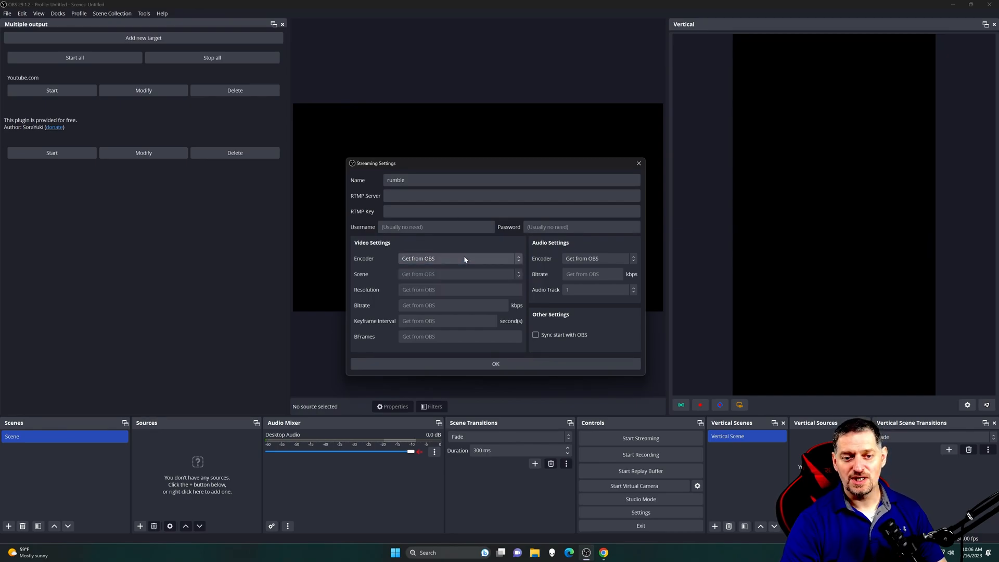
{"action": "left_click", "coordinate": [437, 263]}
{"action": "left_click", "coordinate": [432, 279]}
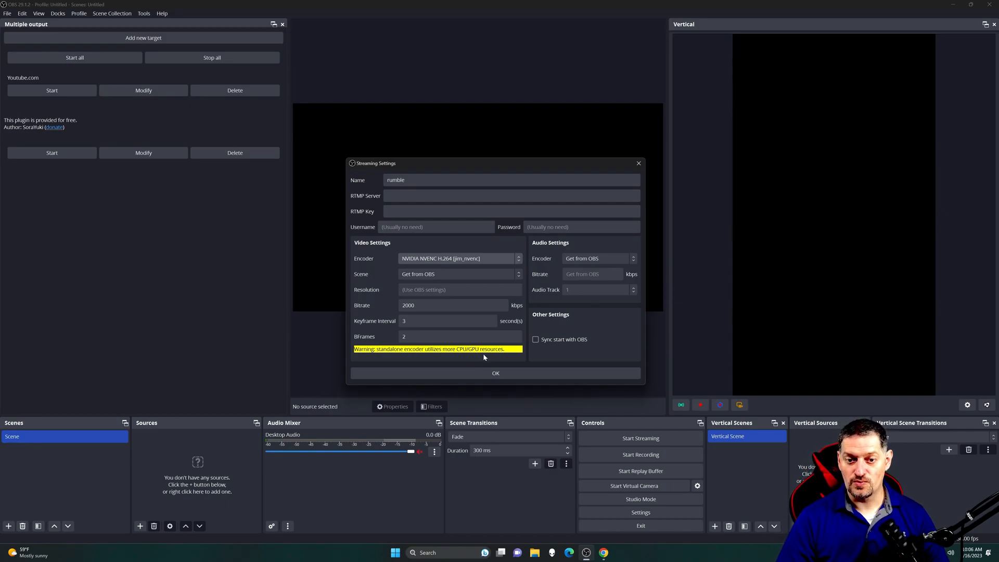
Step: Switch the rumble target's video encoder to Get from OBS, return it to NVIDIA NVENC H.264 [jim_nvenc], and choose Scene as its scene
{"action": "left_click", "coordinate": [458, 258]}
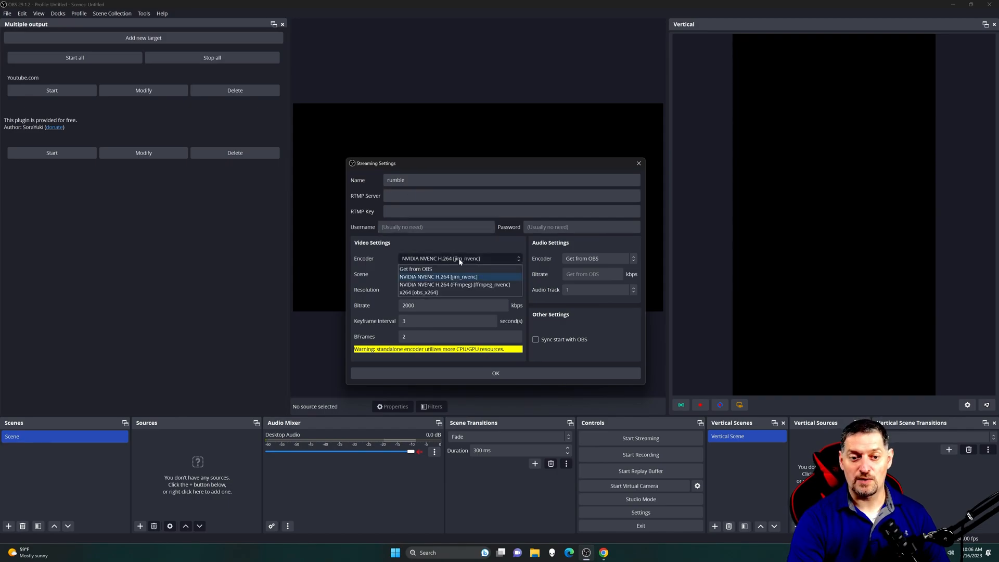
{"action": "left_click", "coordinate": [458, 268]}
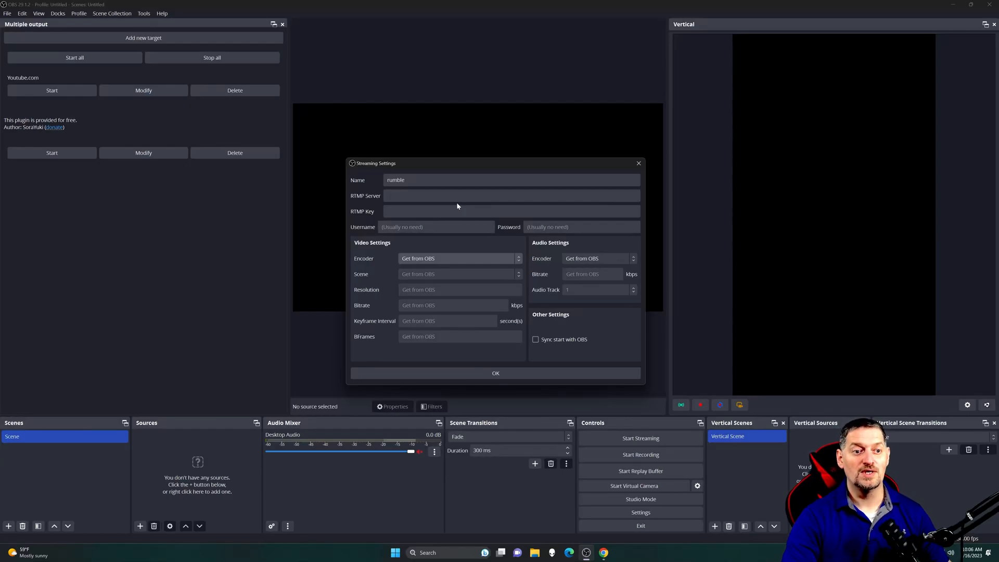
{"action": "left_click", "coordinate": [476, 257]}
{"action": "left_click", "coordinate": [456, 281]}
{"action": "left_click", "coordinate": [436, 274]}
{"action": "left_click", "coordinate": [436, 270]}
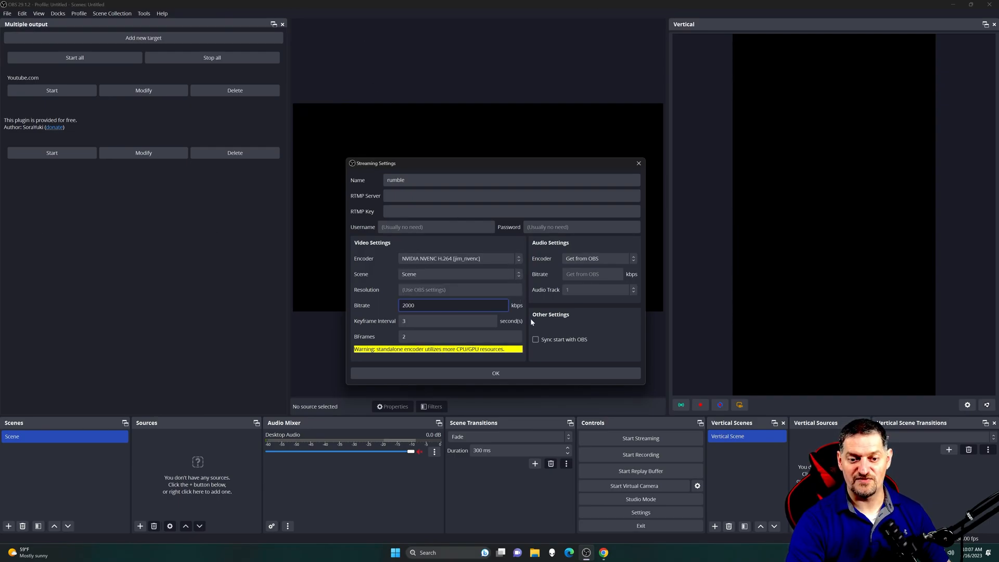
Step: Set the rumble target's video encoder to Get from OBS and save the target's streaming settings
{"action": "left_click", "coordinate": [471, 258]}
{"action": "left_click", "coordinate": [440, 273]}
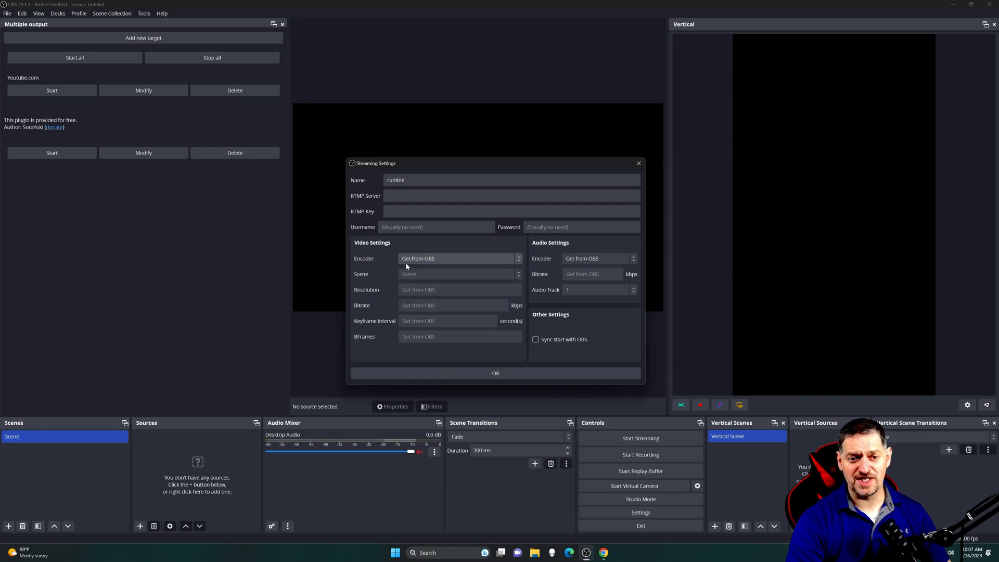
{"action": "left_click", "coordinate": [583, 373]}
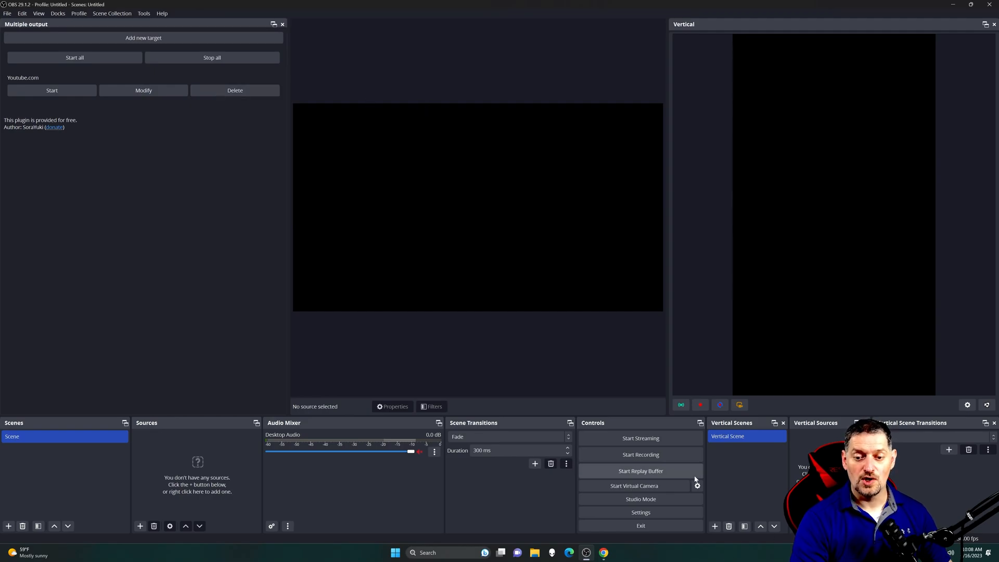
Step: Start the main stream despite having no video sources, and start the Youtube.com target in the Multiple output dock
{"action": "left_click", "coordinate": [662, 440]}
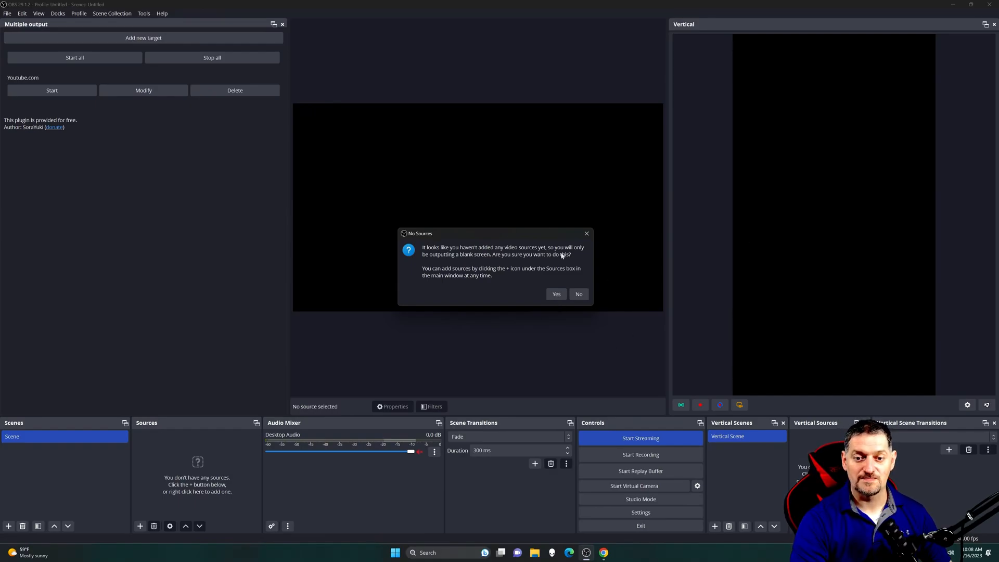
{"action": "left_click", "coordinate": [556, 294]}
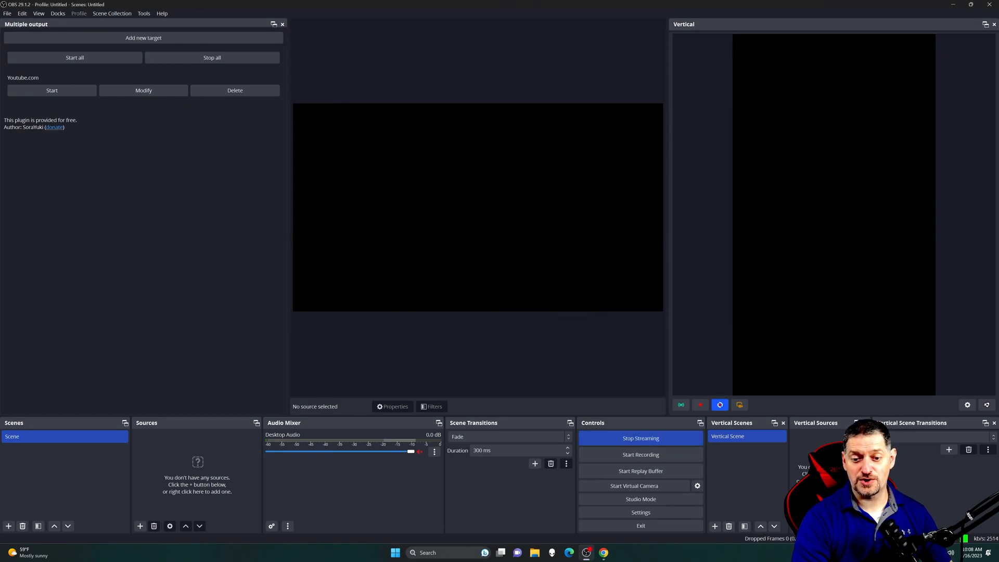
{"action": "left_click", "coordinate": [66, 92]}
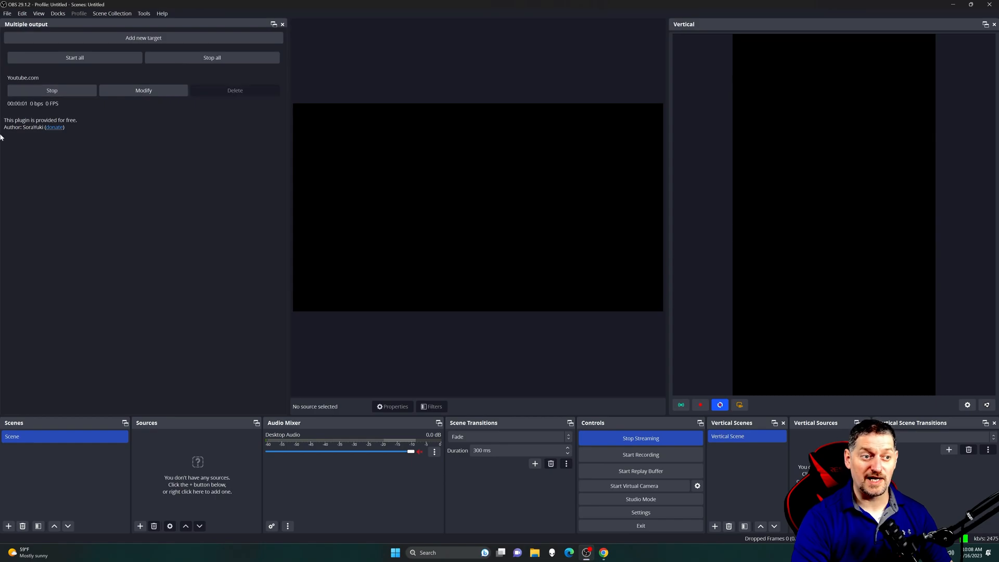
Step: Switch to Chrome and maximize the YouTube Studio live streaming page to check the incoming stream
{"action": "left_click", "coordinate": [603, 552]}
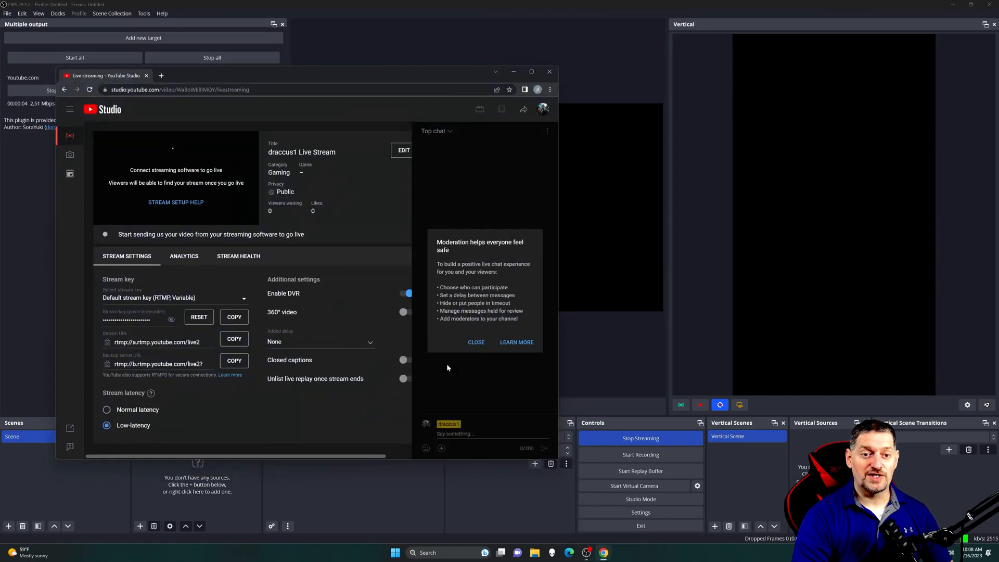
{"action": "left_click", "coordinate": [530, 72]}
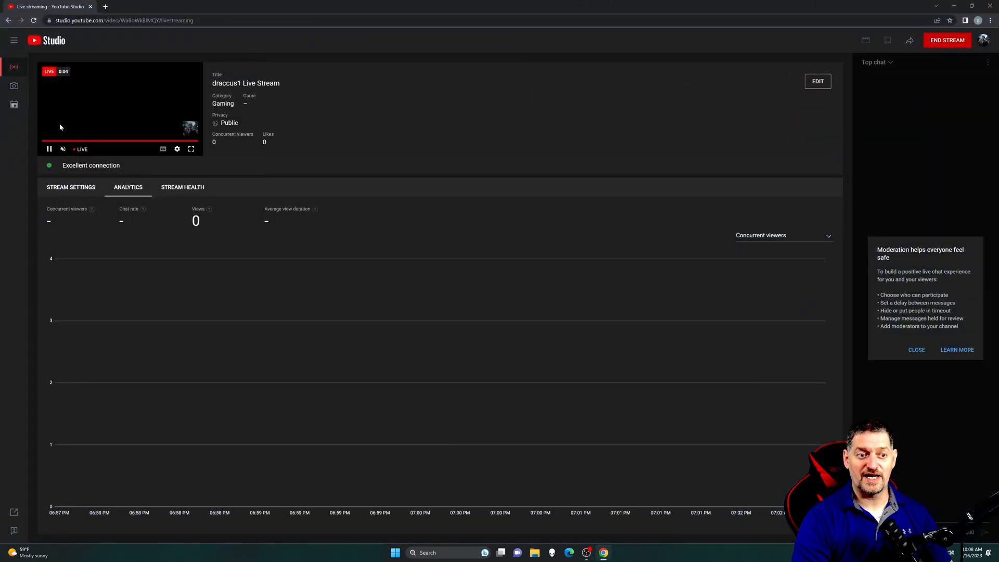